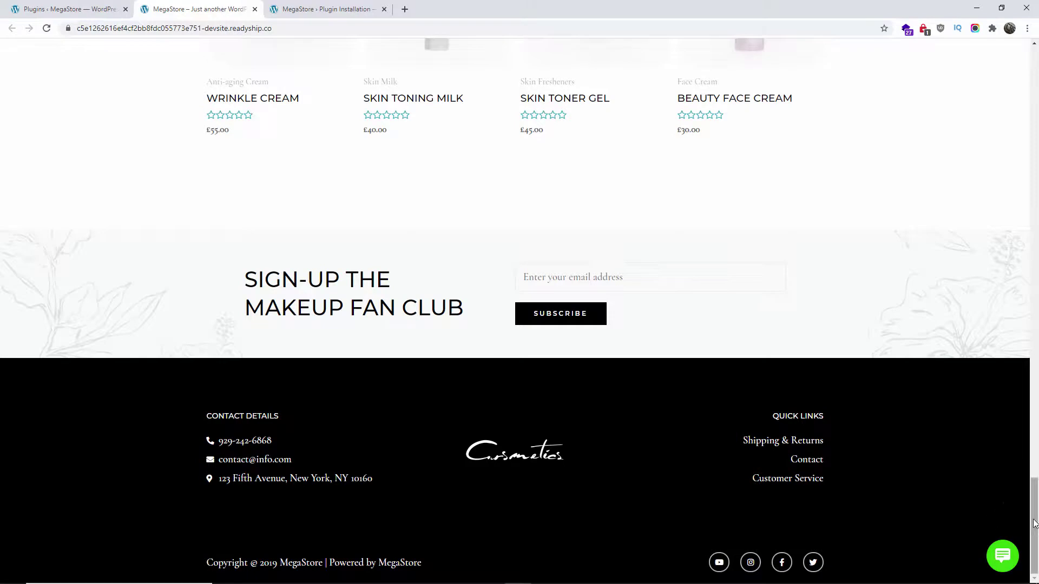
Step: Highlight the outdated 2019 year in the footer copyright line
{"action": "left_click_drag", "start_coordinate": [1034, 520], "coordinate": [1013, 533]}
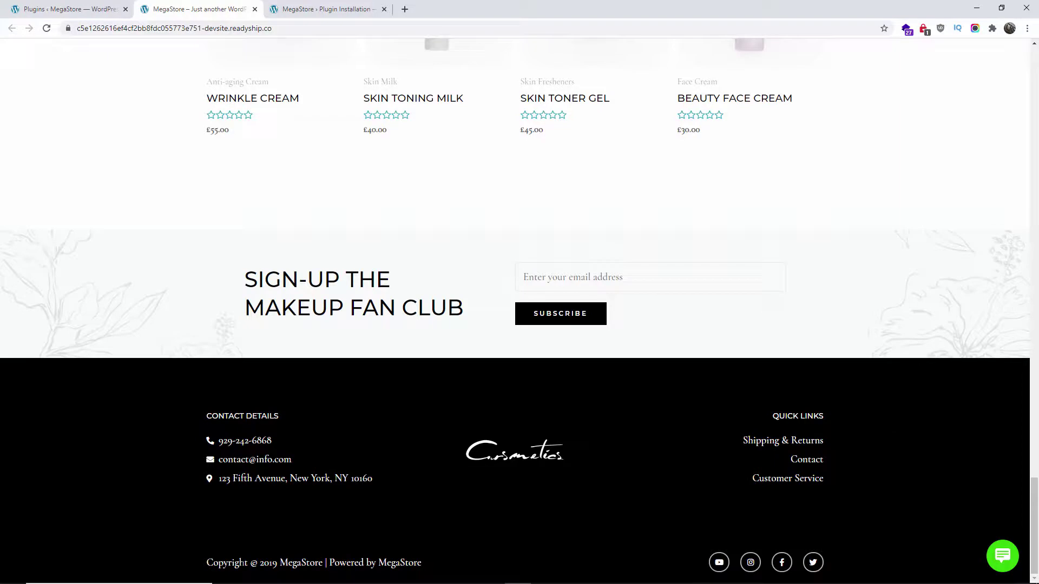
{"action": "double_click", "coordinate": [268, 563]}
{"action": "left_click", "coordinate": [267, 563]}
Step: Copy the 'Current Year and Copyright Shortcodes' title from the plugin's details page
{"action": "left_click", "coordinate": [117, 6]}
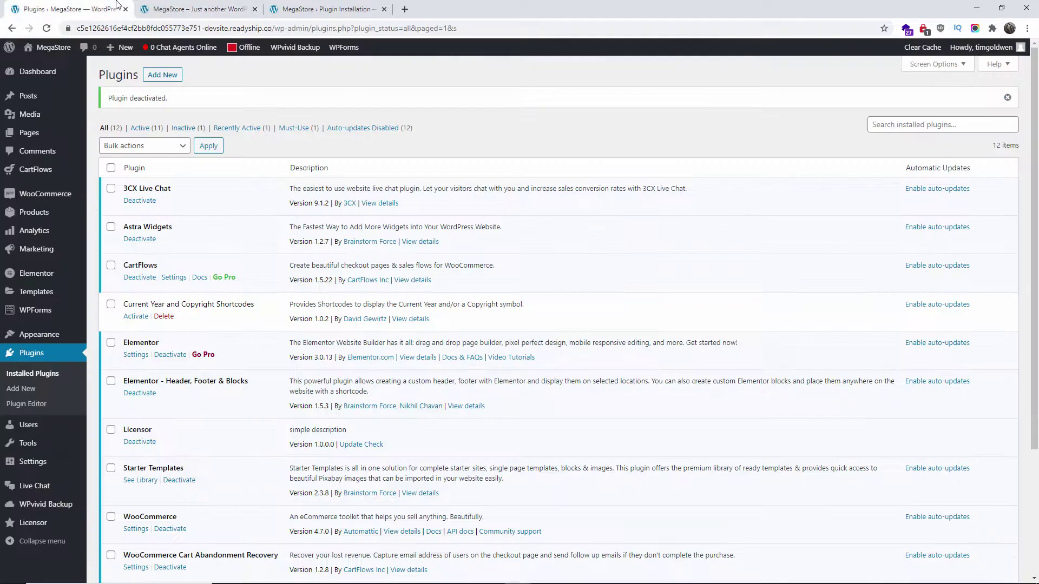
{"action": "left_click", "coordinate": [20, 389]}
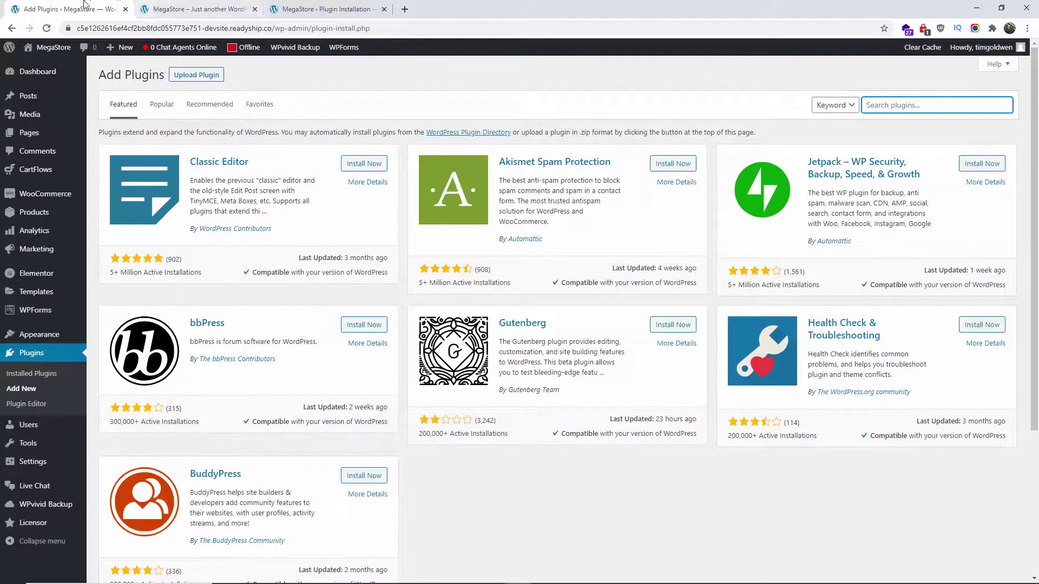
{"action": "left_click", "coordinate": [210, 6]}
{"action": "left_click", "coordinate": [318, 7]}
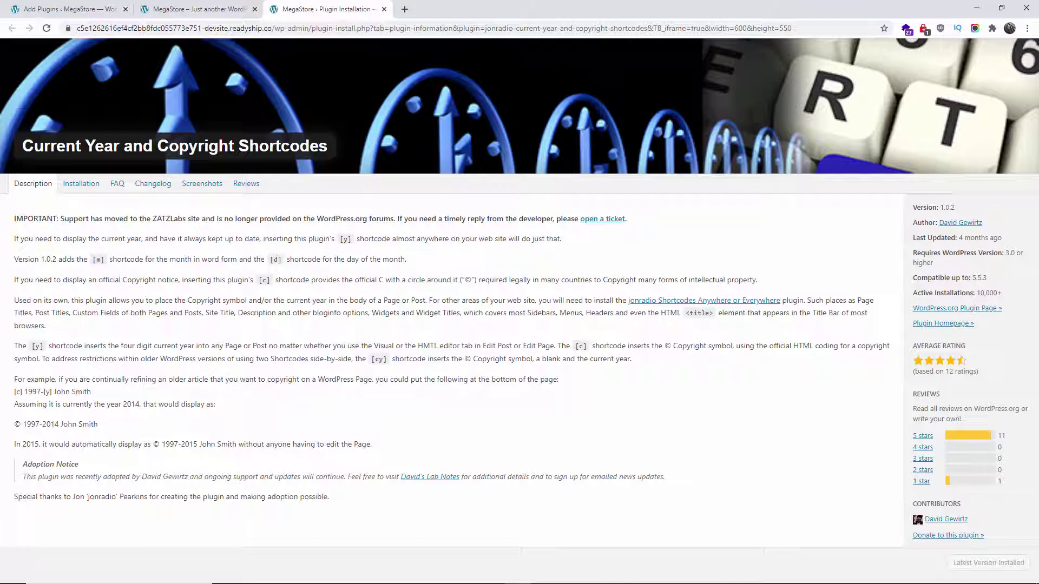
{"action": "left_click_drag", "start_coordinate": [28, 148], "coordinate": [328, 147]}
{"action": "right_click", "coordinate": [325, 148]}
{"action": "left_click", "coordinate": [366, 160]}
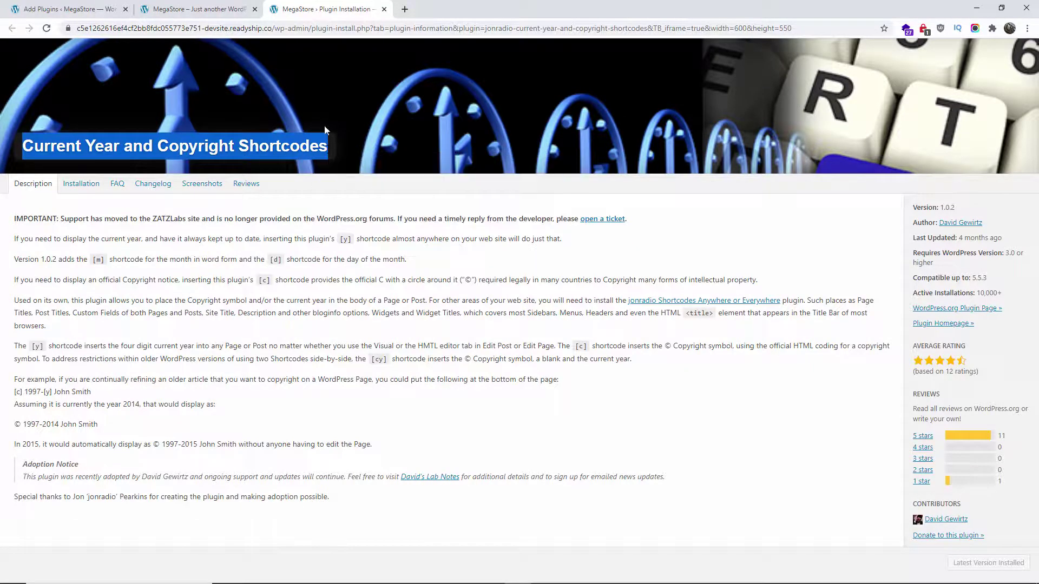
Step: Search Add Plugins for the copied title and activate Current Year and Copyright Shortcodes
{"action": "left_click", "coordinate": [89, 5]}
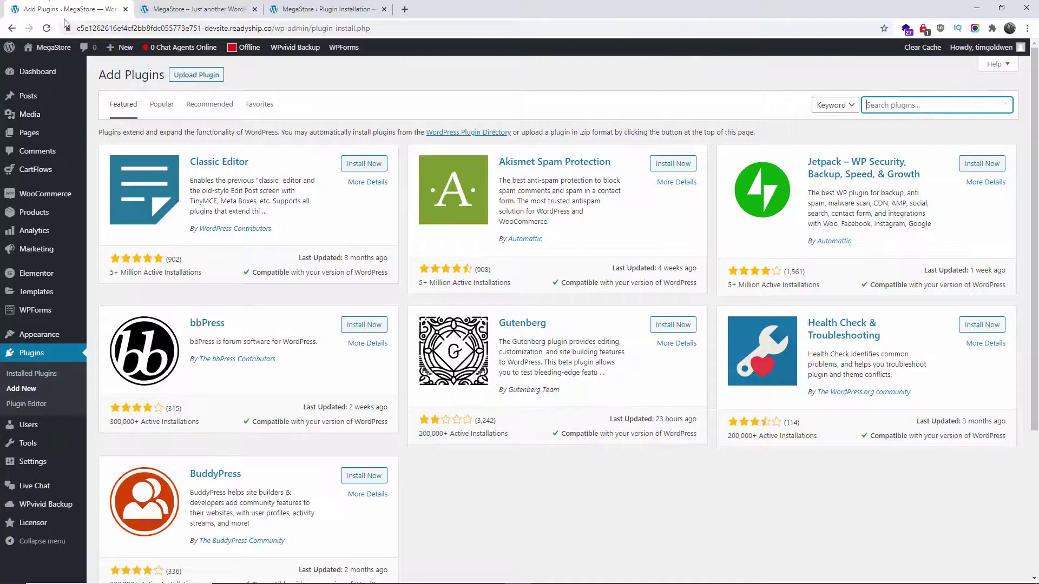
{"action": "key", "text": "ctrl+v"}
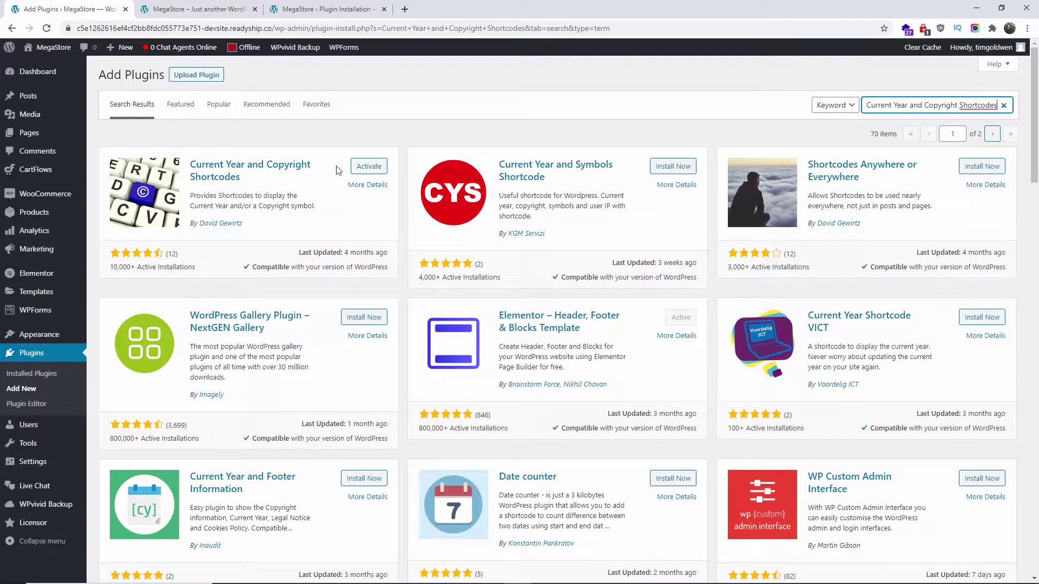
{"action": "left_click", "coordinate": [367, 170]}
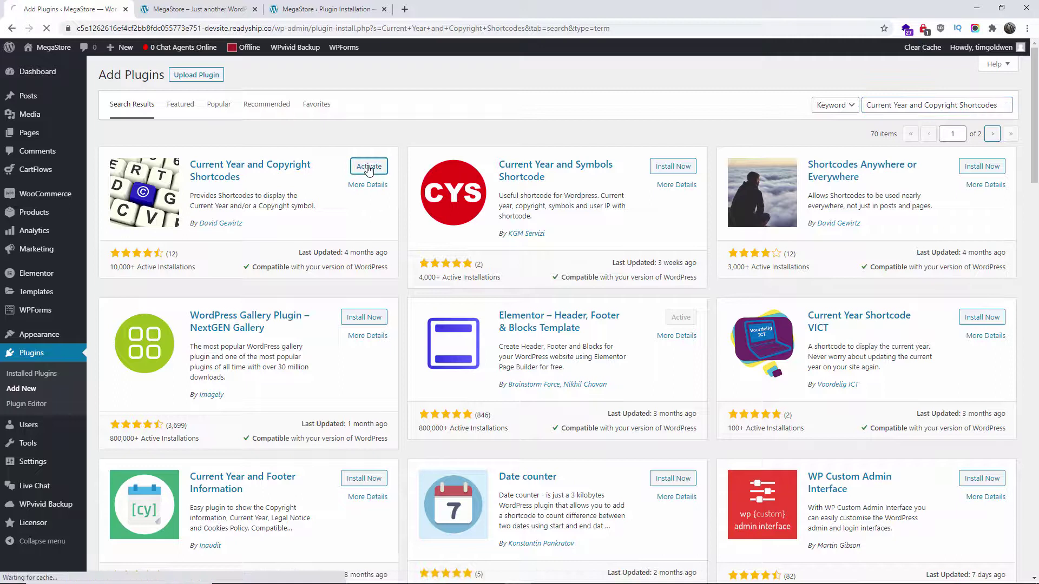
Step: Open the plugin's View details tab and review its [y], [d], [m] and [c] shortcodes
{"action": "left_click", "coordinate": [385, 9]}
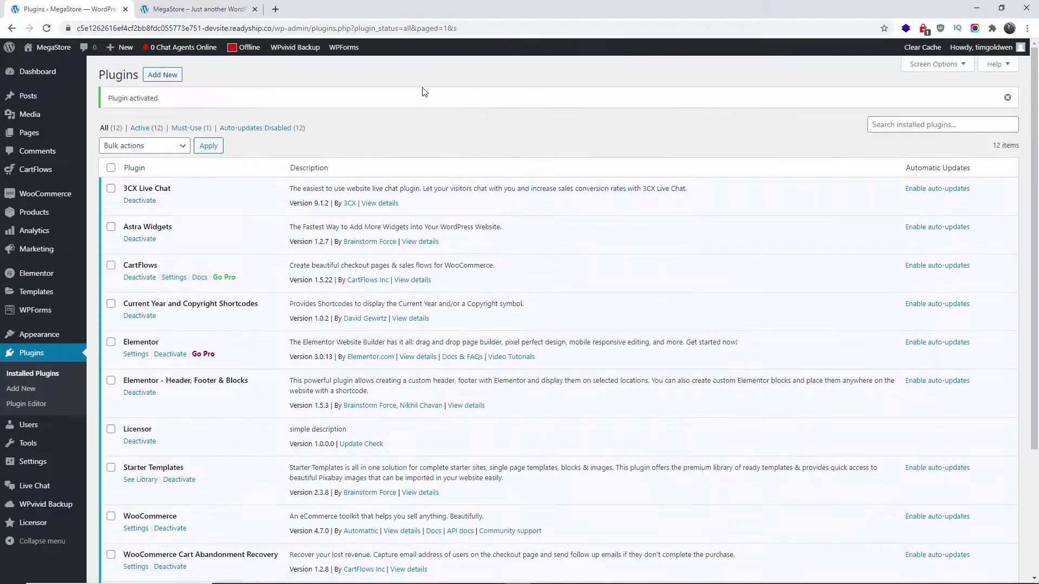
{"action": "left_click", "coordinate": [415, 319], "text": "ctrl"}
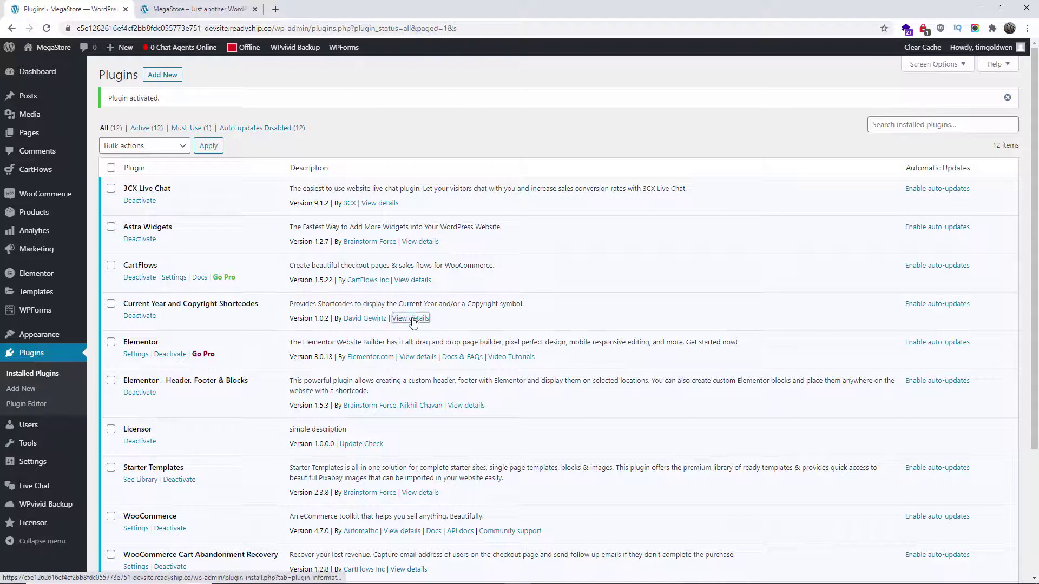
{"action": "left_click", "coordinate": [202, 6]}
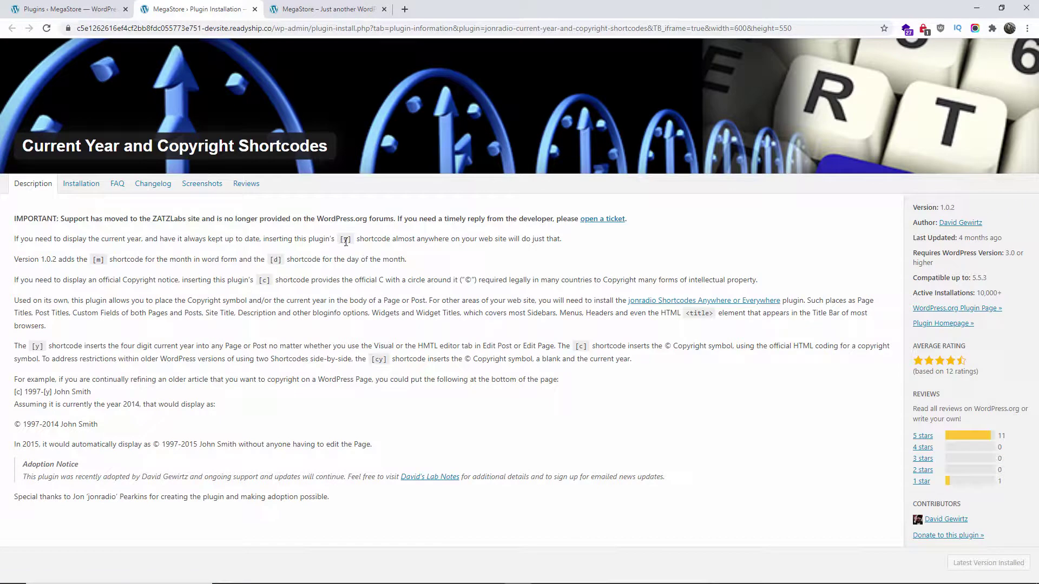
{"action": "left_click_drag", "start_coordinate": [340, 240], "coordinate": [351, 239]}
{"action": "left_click_drag", "start_coordinate": [271, 261], "coordinate": [291, 274]}
{"action": "left_click_drag", "start_coordinate": [92, 260], "coordinate": [105, 261]}
{"action": "left_click_drag", "start_coordinate": [263, 280], "coordinate": [273, 285]}
{"action": "left_click", "coordinate": [111, 4]}
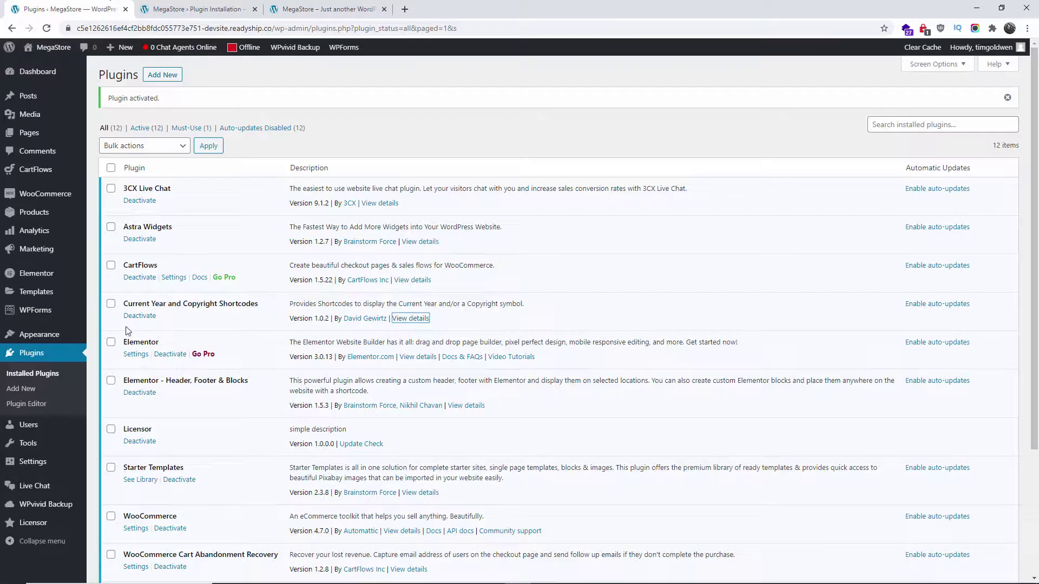
Step: Open the Site Footer template in Elementor from the header and footer templates list
{"action": "mouse_move", "coordinate": [49, 337]}
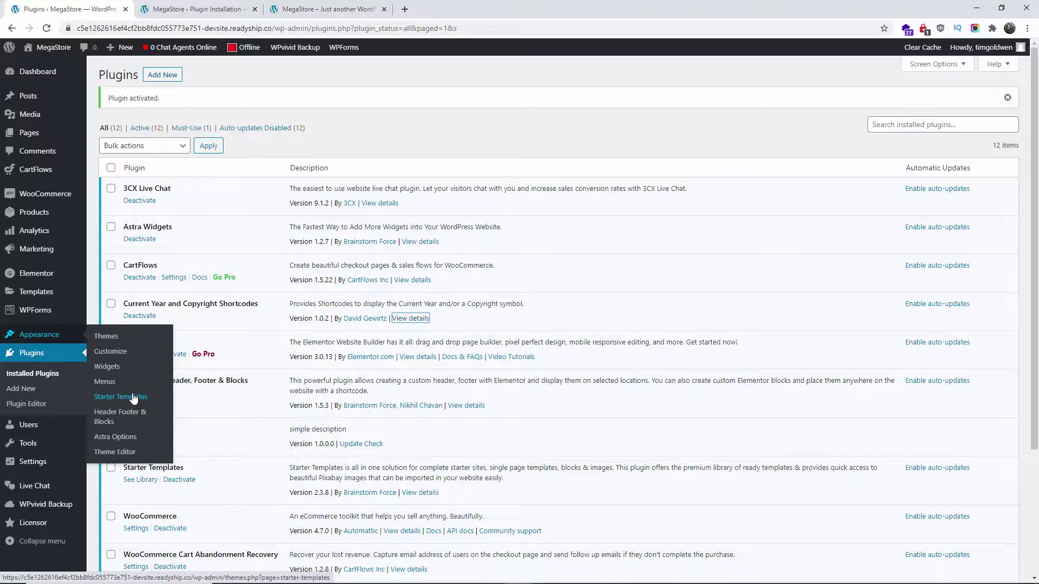
{"action": "left_click", "coordinate": [111, 418]}
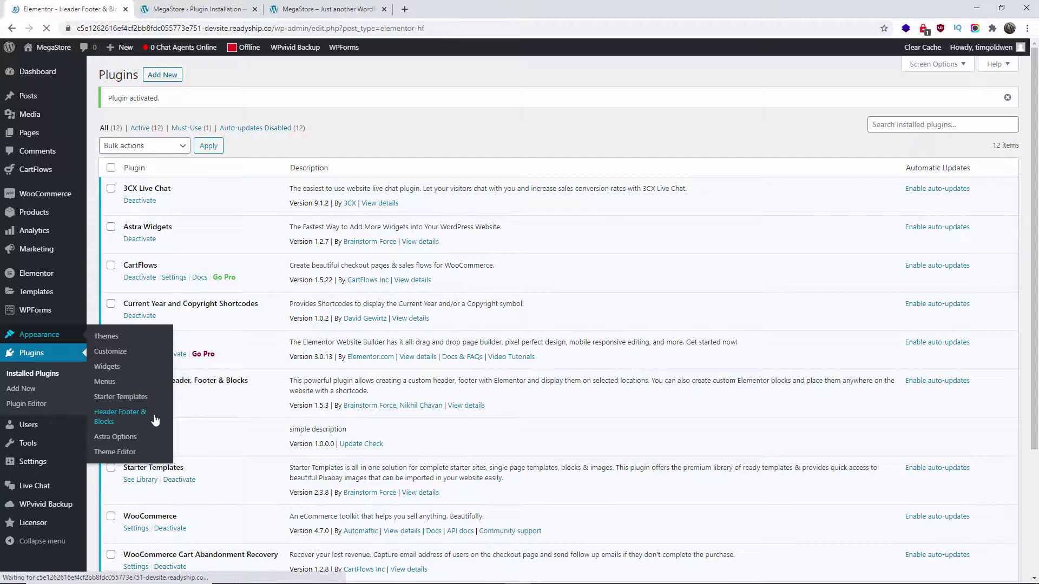
{"action": "mouse_move", "coordinate": [154, 172]}
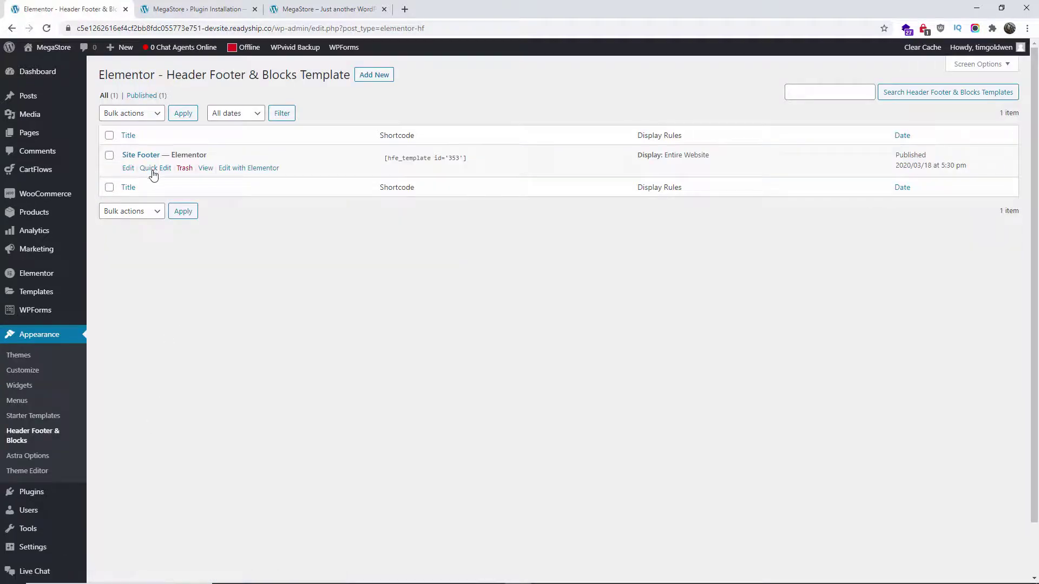
{"action": "left_click", "coordinate": [248, 169]}
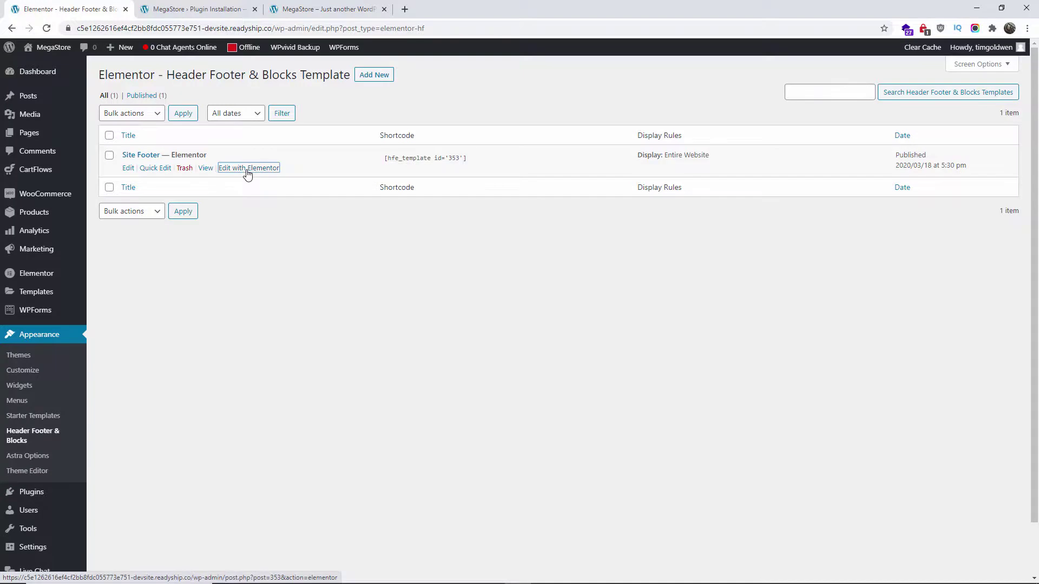
{"action": "left_click_drag", "start_coordinate": [195, 9], "coordinate": [325, 10]}
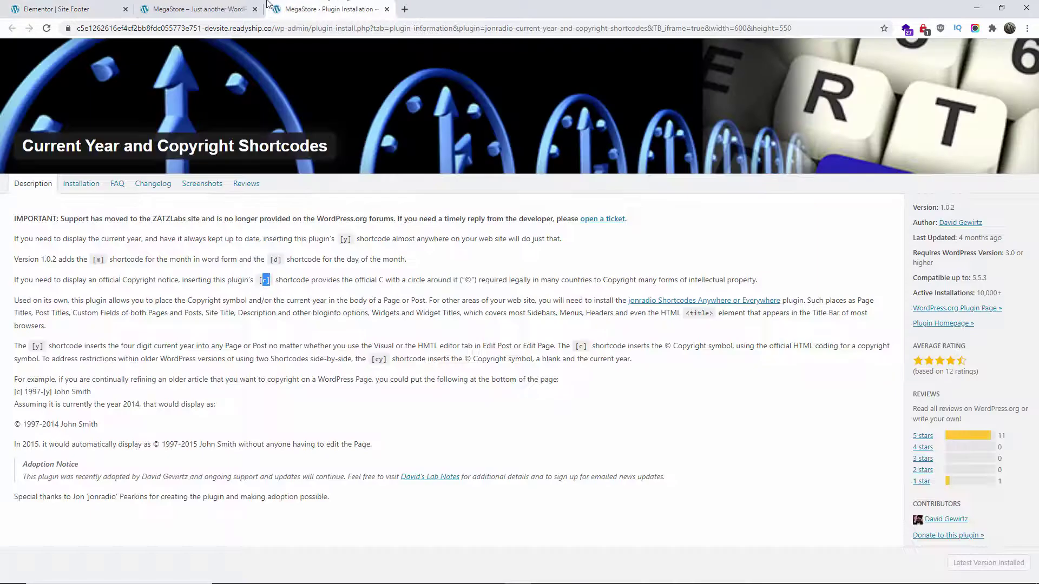
{"action": "left_click", "coordinate": [195, 9]}
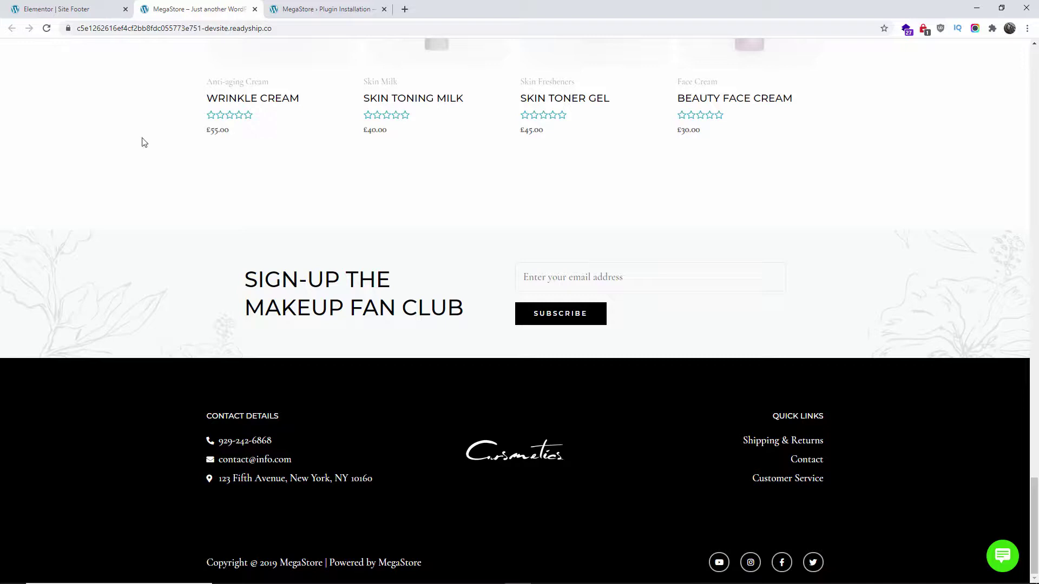
Step: Replace '© 2019' in the copyright widget text with [c][y] and update the footer
{"action": "left_click", "coordinate": [93, 4]}
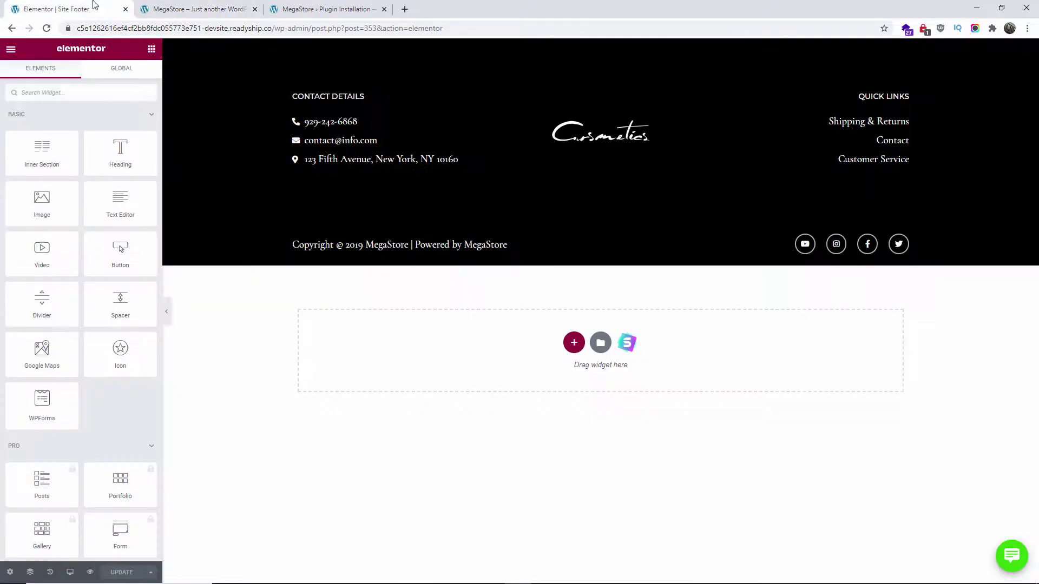
{"action": "mouse_move", "coordinate": [594, 243]}
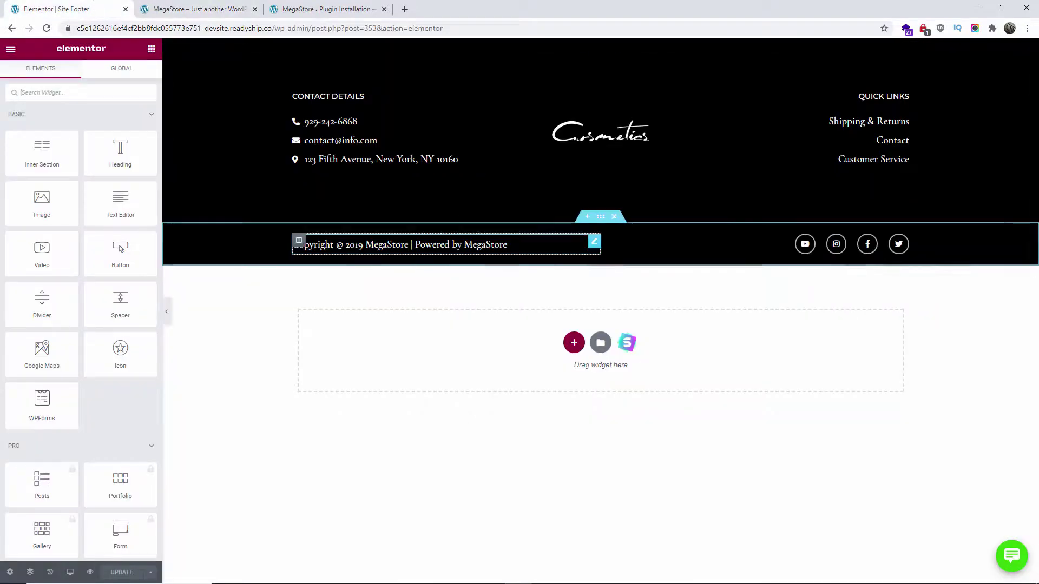
{"action": "left_click", "coordinate": [594, 244]}
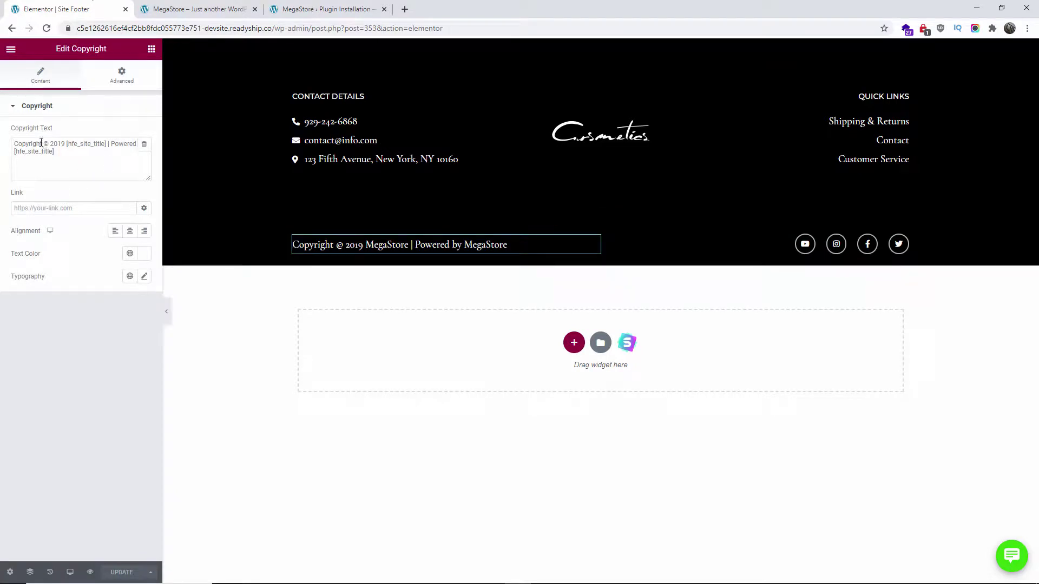
{"action": "left_click_drag", "start_coordinate": [46, 145], "coordinate": [65, 144]}
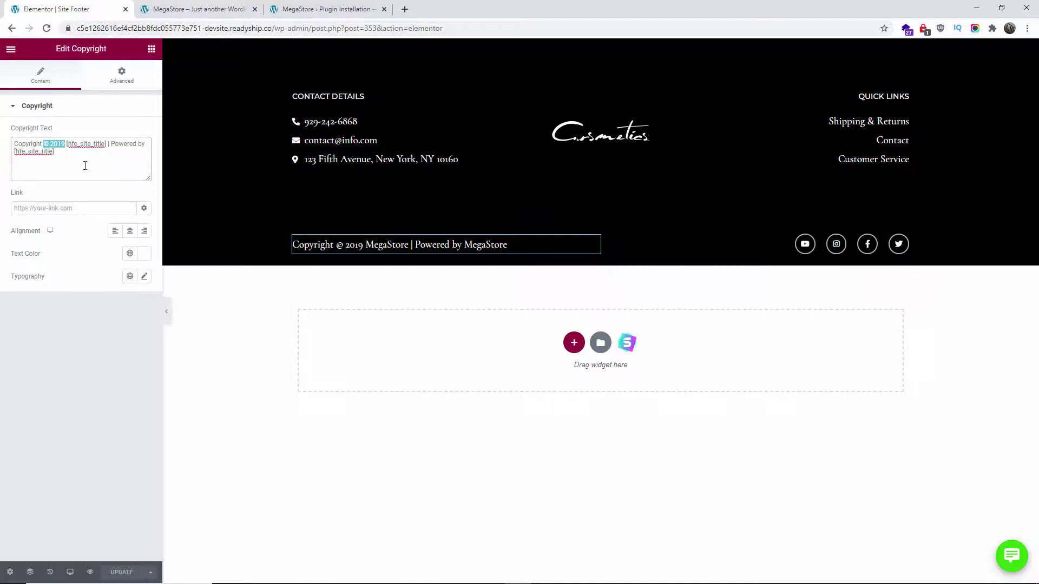
{"action": "key", "text": "BackSpace"}
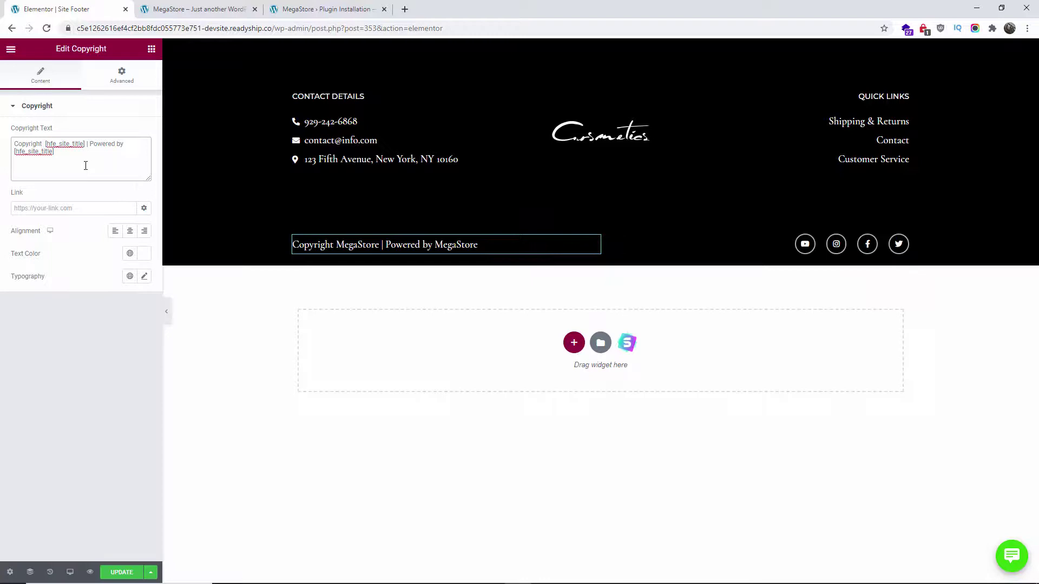
{"action": "type", "text": "[]"}
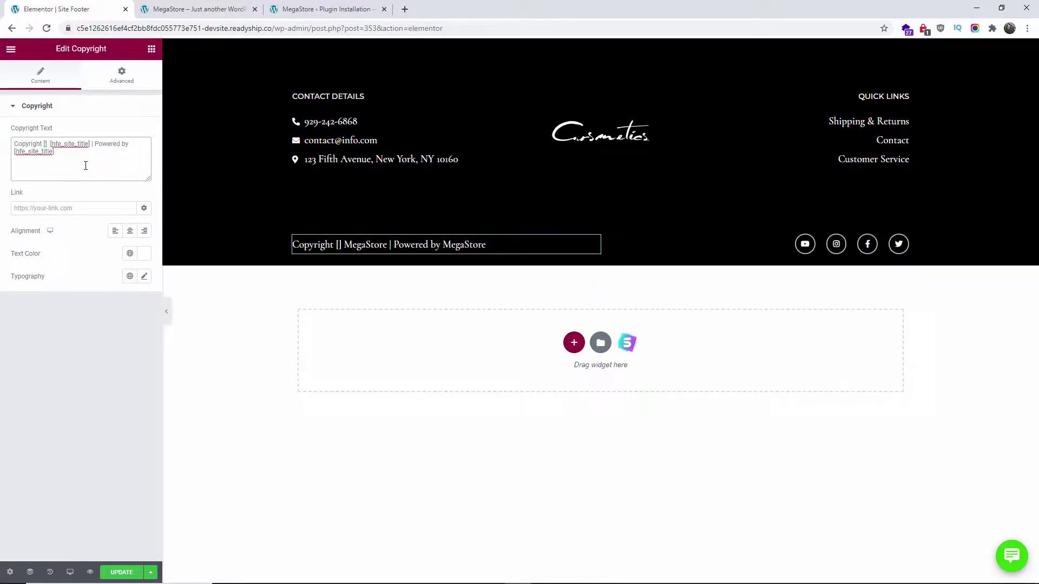
{"action": "type", "text": "["}
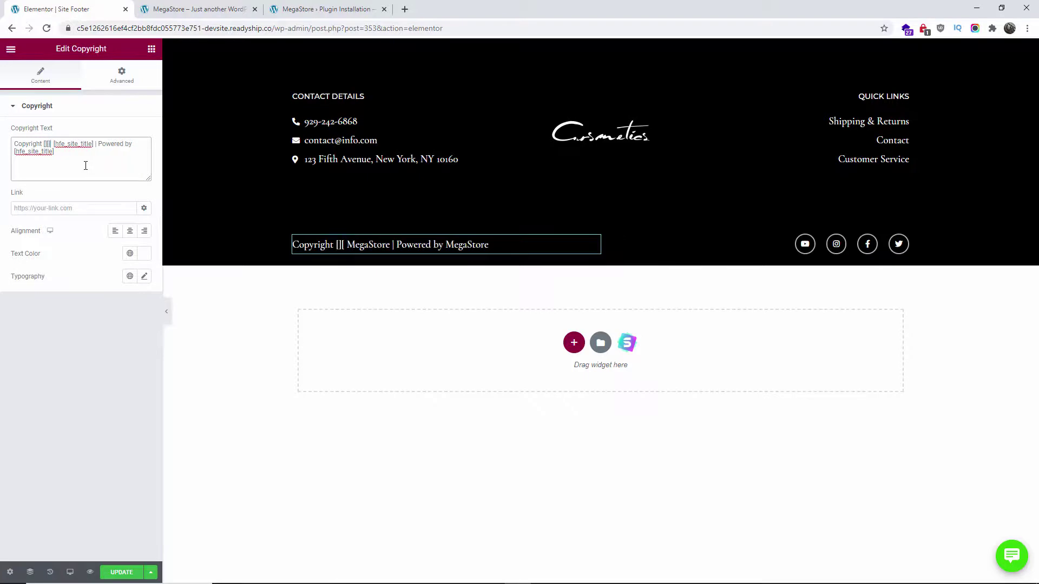
{"action": "type", "text": "]"}
{"action": "type", "text": "c"}
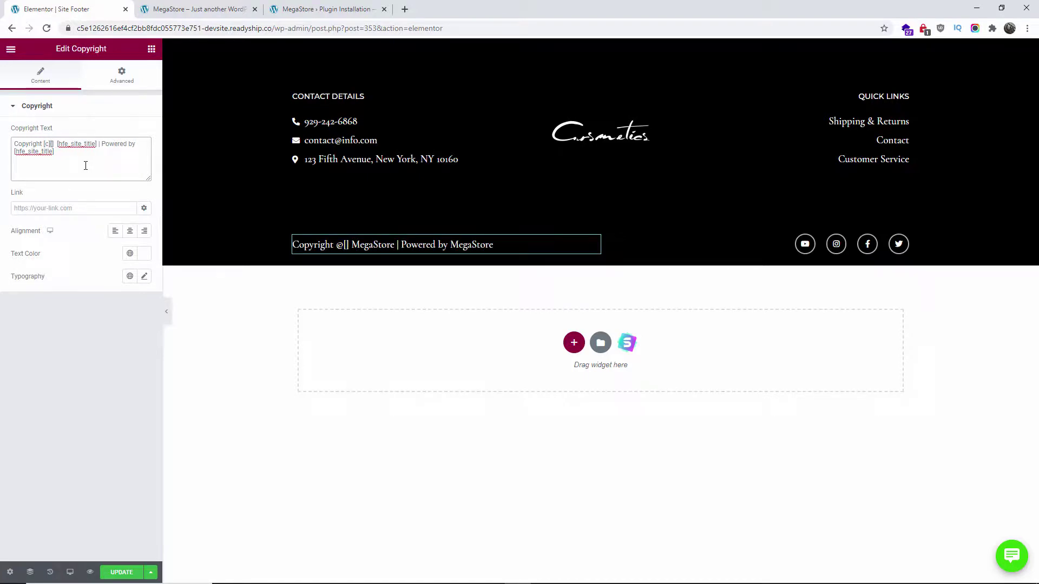
{"action": "type", "text": "y"}
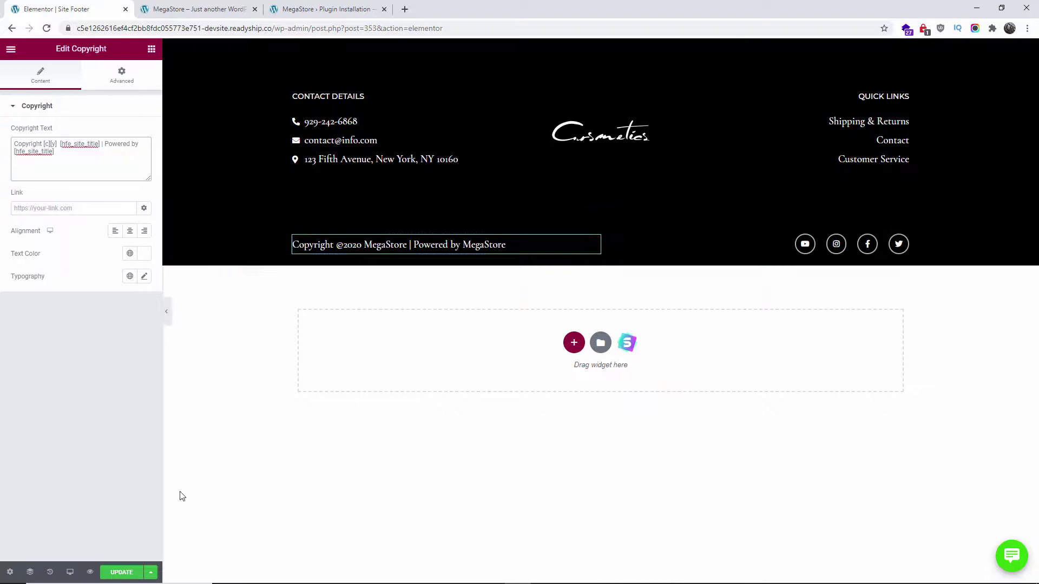
{"action": "left_click", "coordinate": [121, 572]}
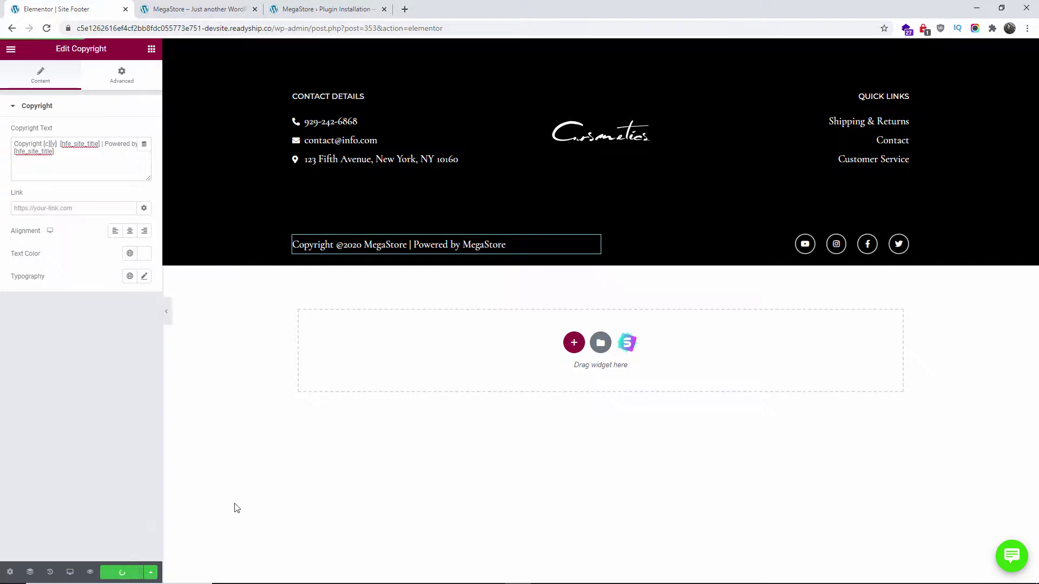
{"action": "key", "text": "ctrl+Tab"}
{"action": "left_click", "coordinate": [46, 29]}
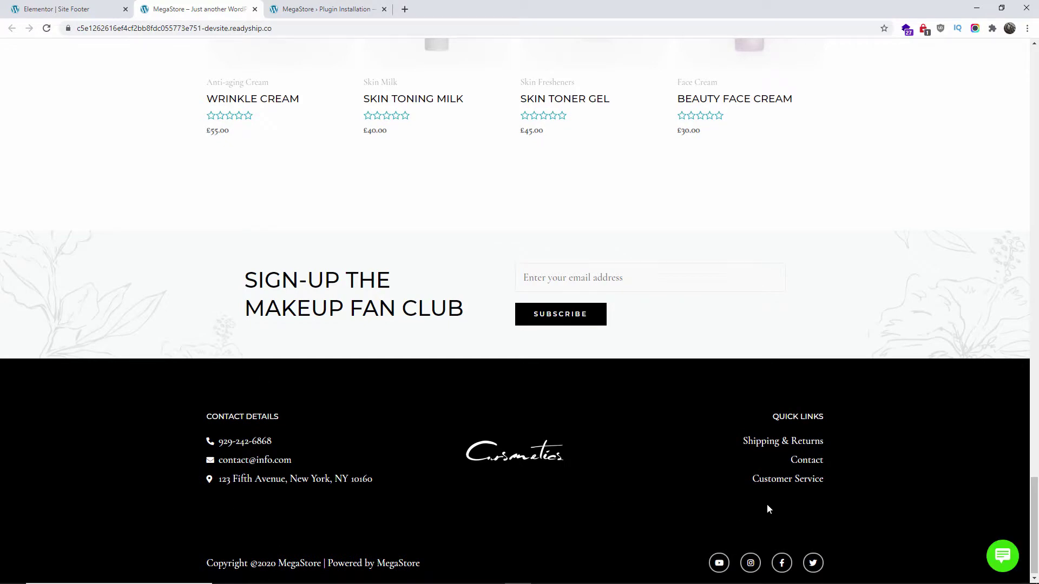
{"action": "scroll", "coordinate": [768, 508], "scroll_direction": "up", "scroll_amount": 20}
{"action": "scroll", "coordinate": [777, 515], "scroll_direction": "up", "scroll_amount": 15}
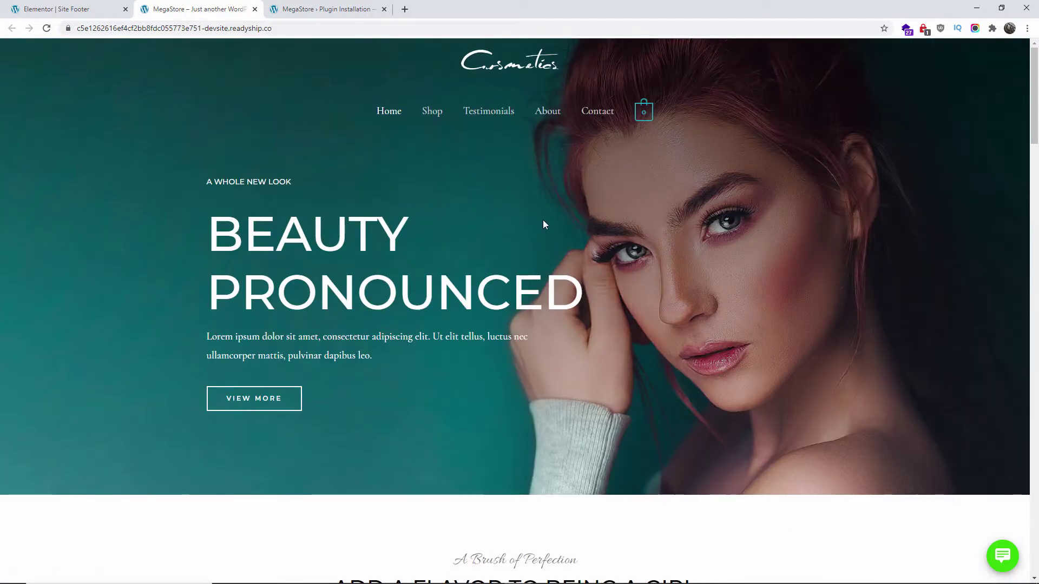
{"action": "left_click", "coordinate": [436, 118]}
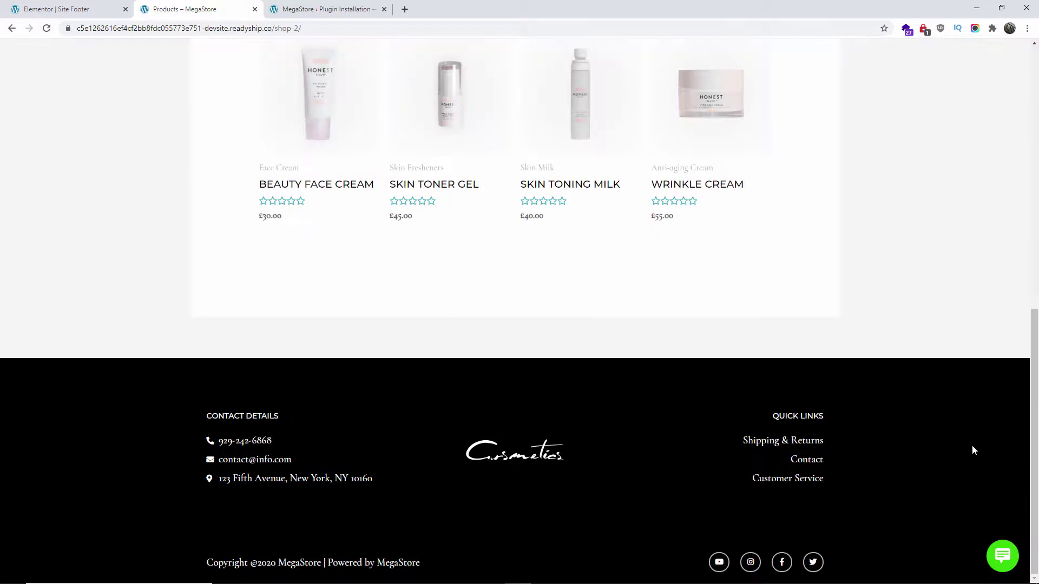
{"action": "left_click_drag", "start_coordinate": [1032, 460], "coordinate": [1032, 197]}
{"action": "left_click", "coordinate": [539, 112]}
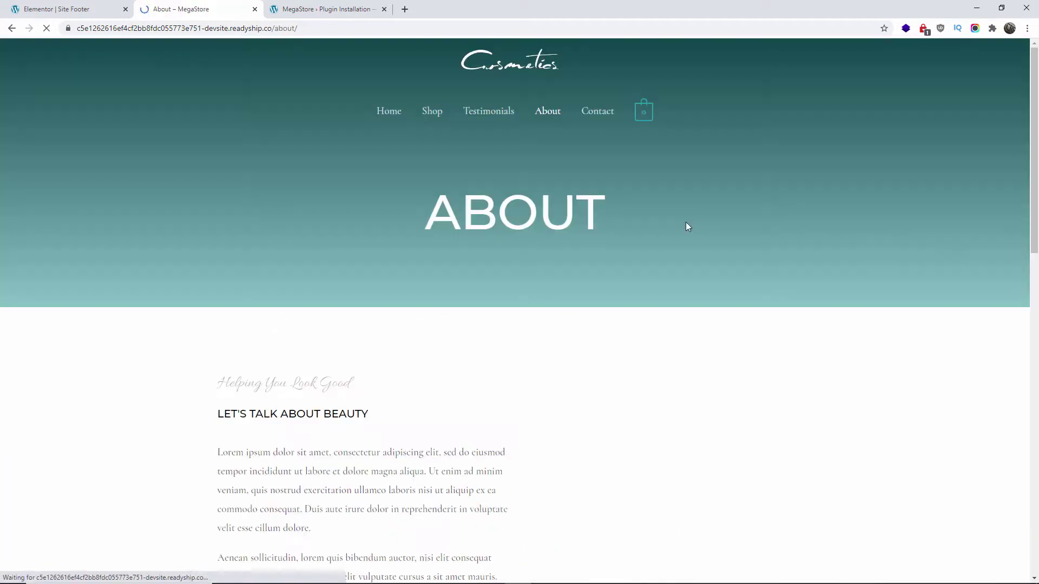
{"action": "scroll", "coordinate": [918, 562], "scroll_direction": "down", "scroll_amount": 20}
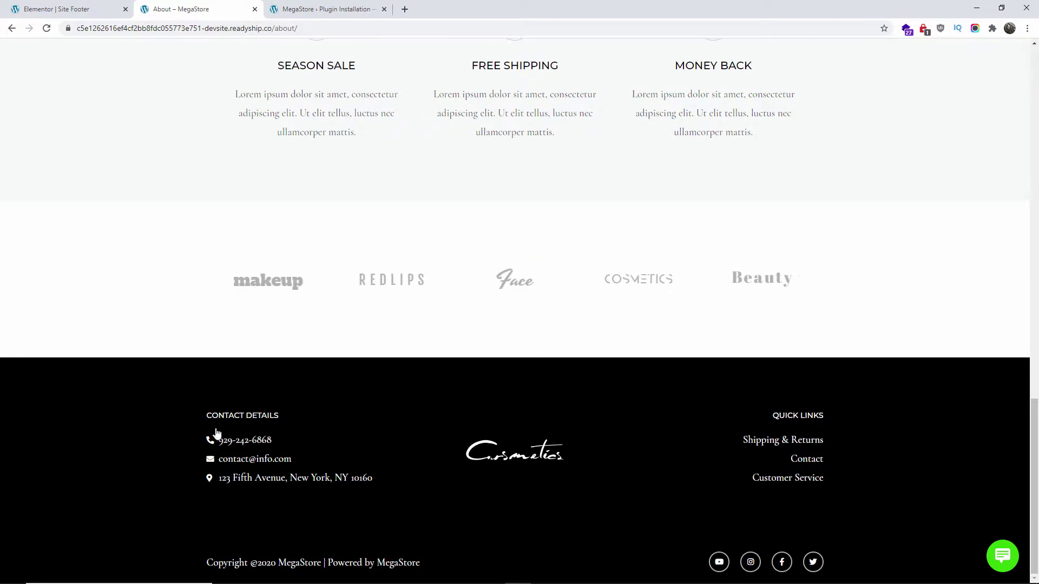
{"action": "left_click", "coordinate": [47, 5]}
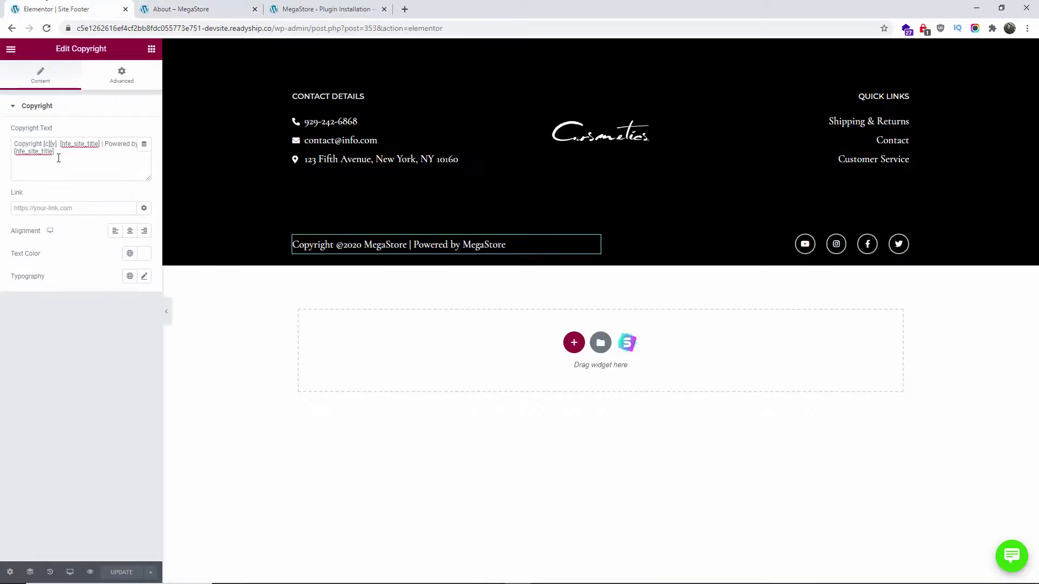
{"action": "left_click_drag", "start_coordinate": [56, 153], "coordinate": [14, 153]}
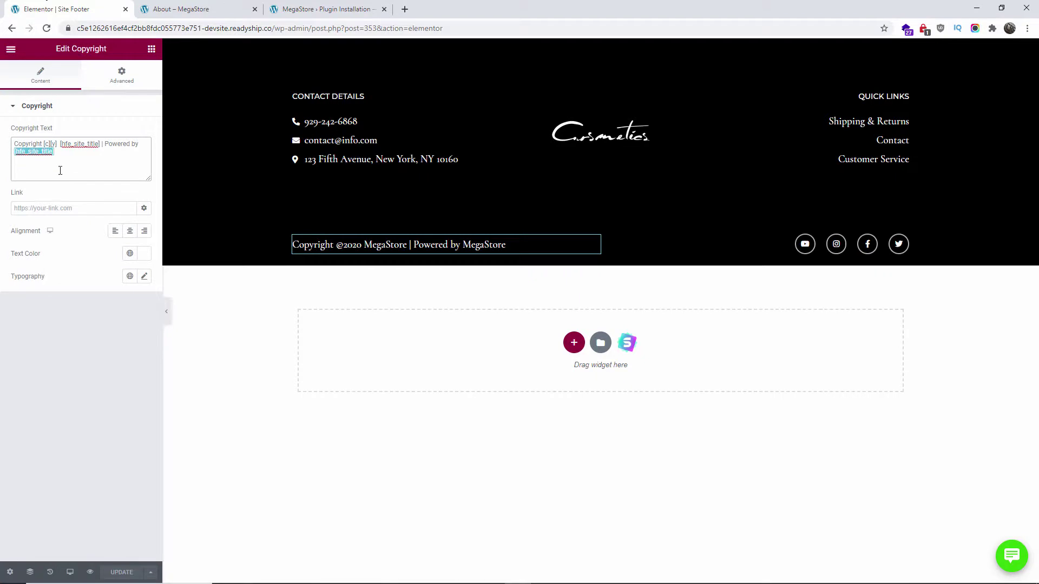
{"action": "left_click", "coordinate": [74, 165]}
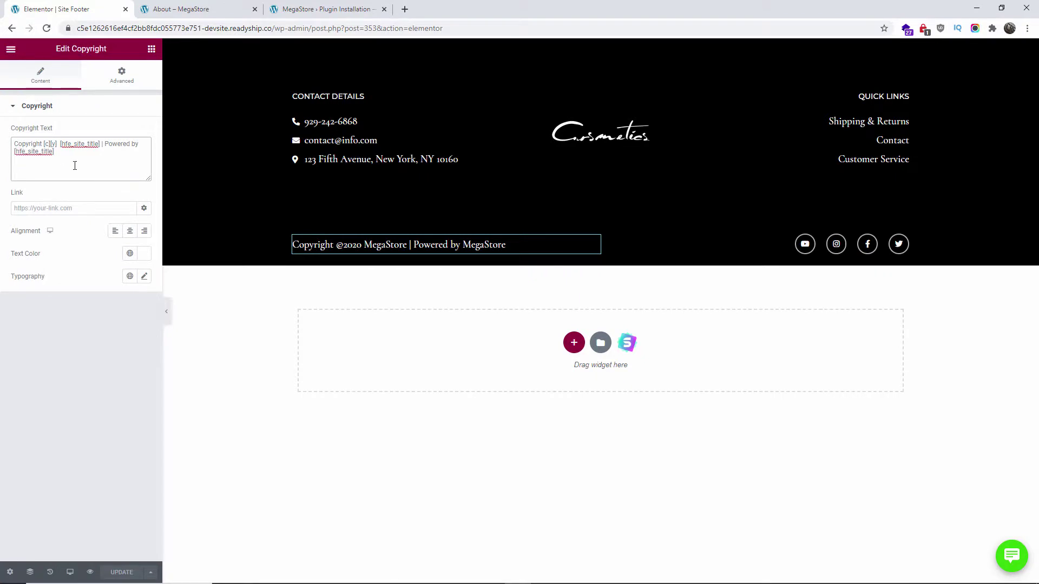